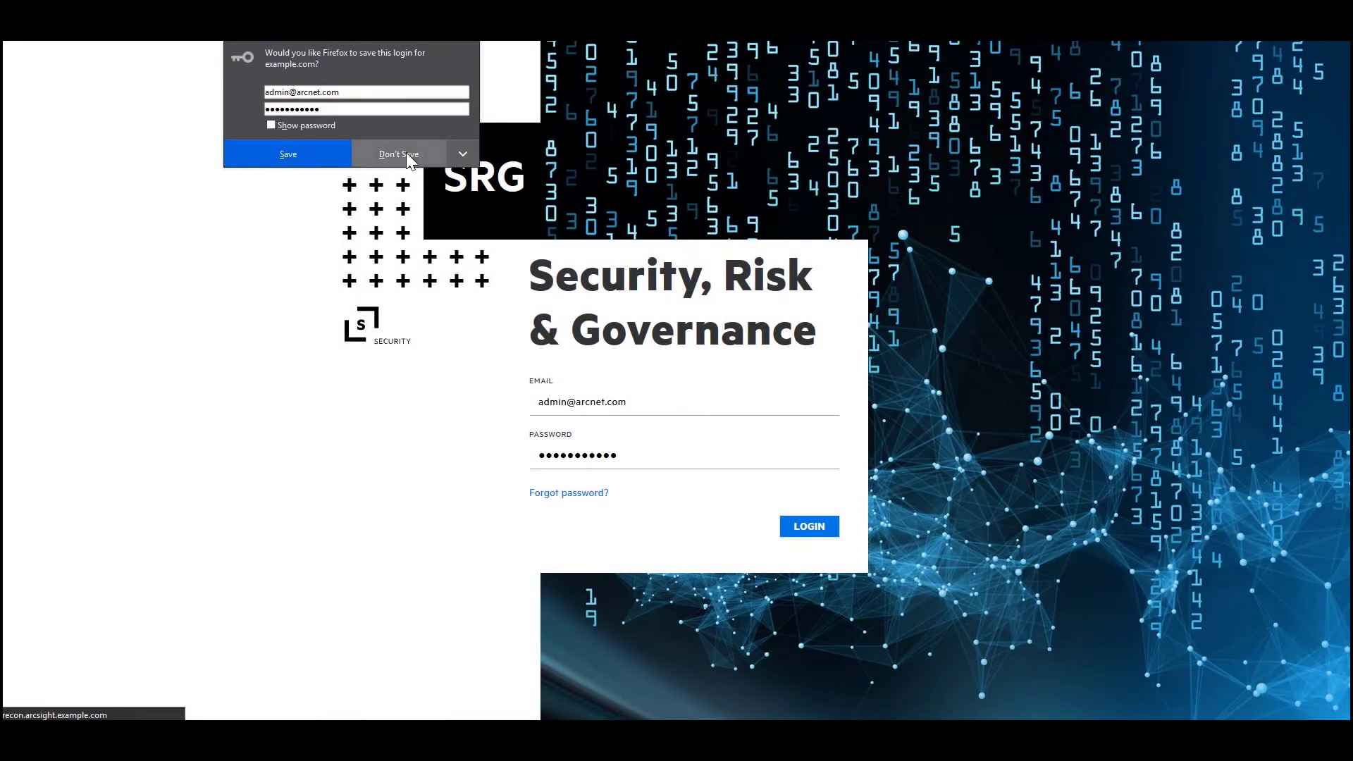
Step: Decline Firefox's offer to save the login and open the Health and Performance Monitoring dashboard
left_click(406, 152)
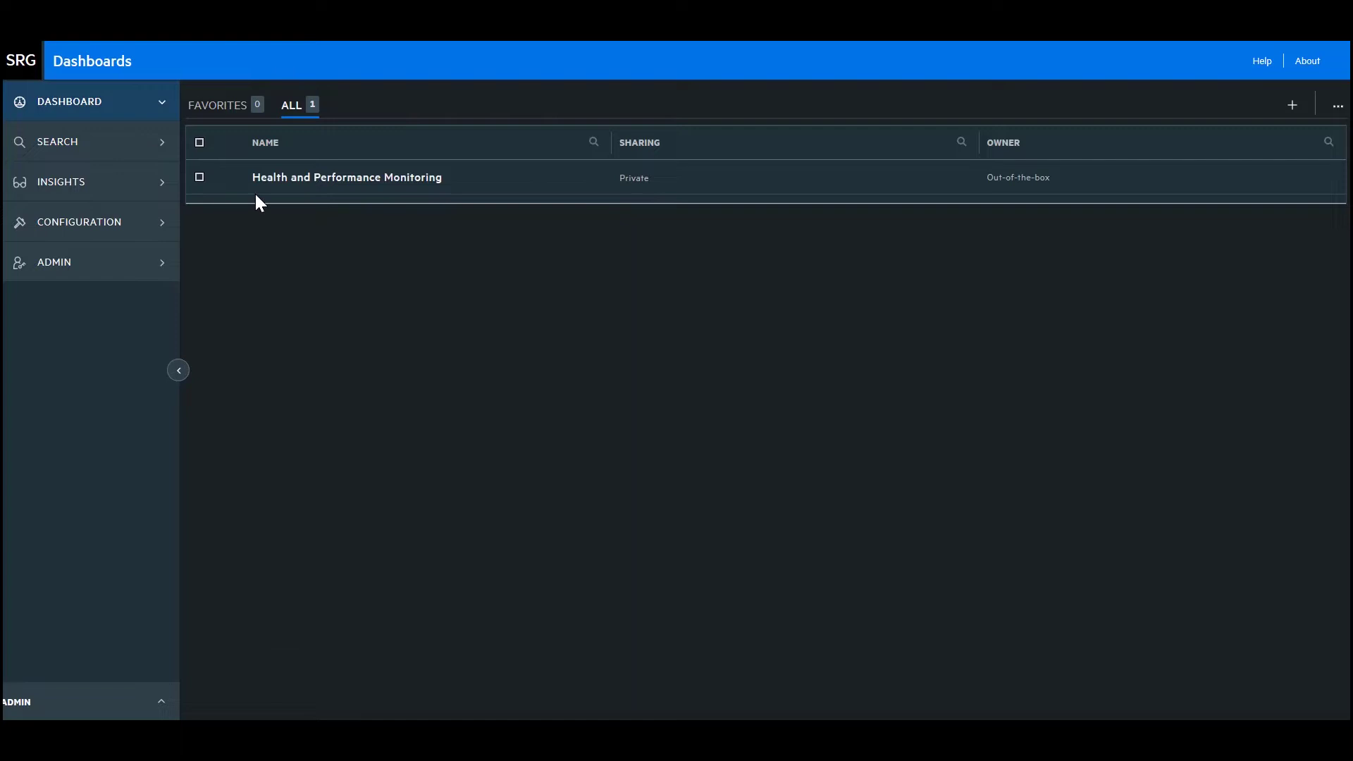
left_click(361, 179)
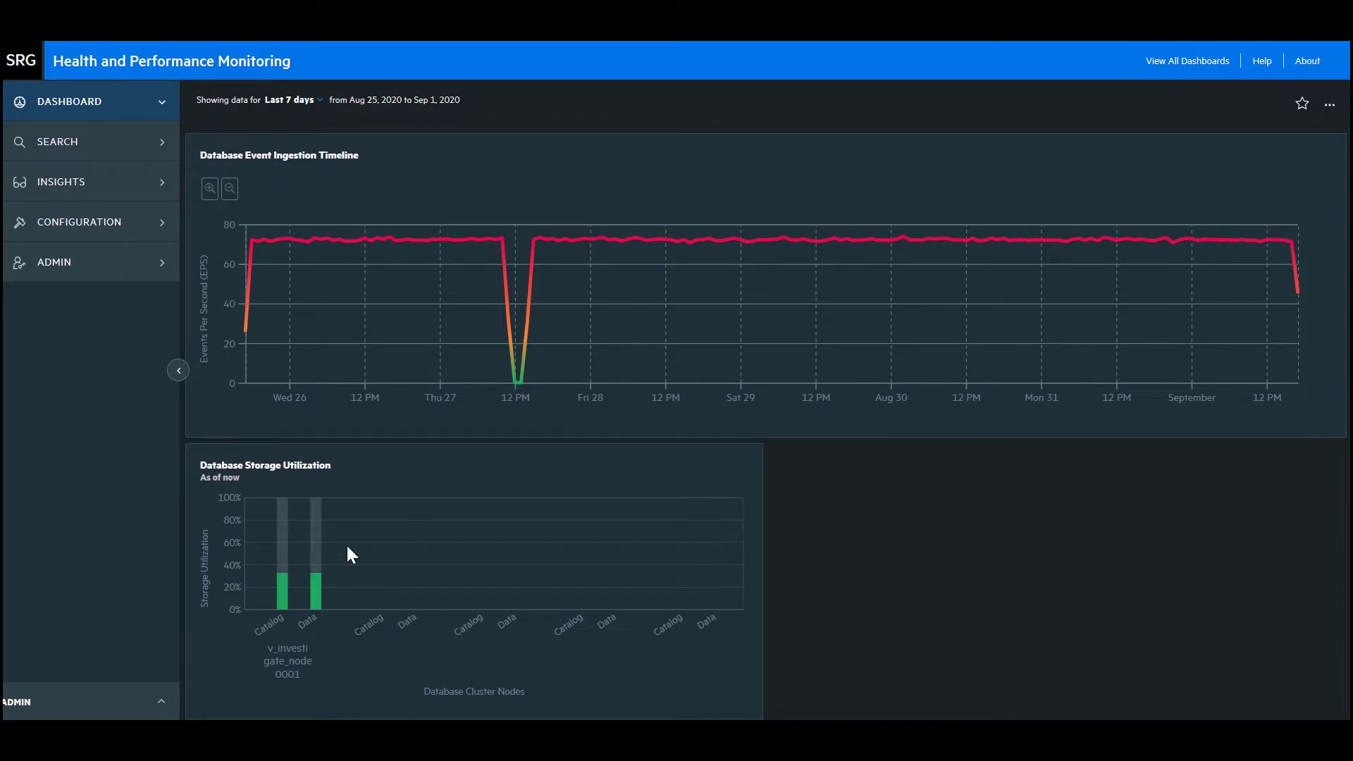
mouse_move(288, 598)
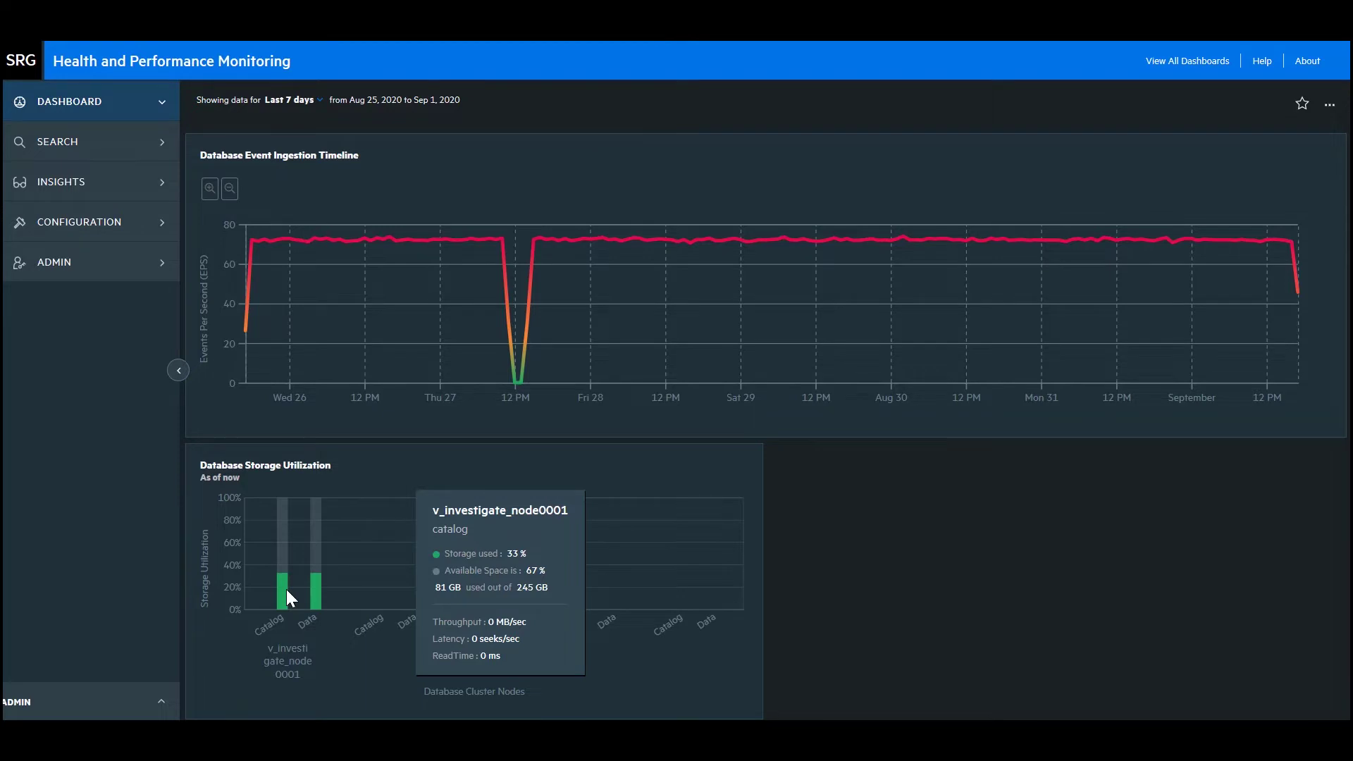
Step: Open the Attacks and Suspicious Activity saved search and reset its event columns to the original state
left_click(94, 142)
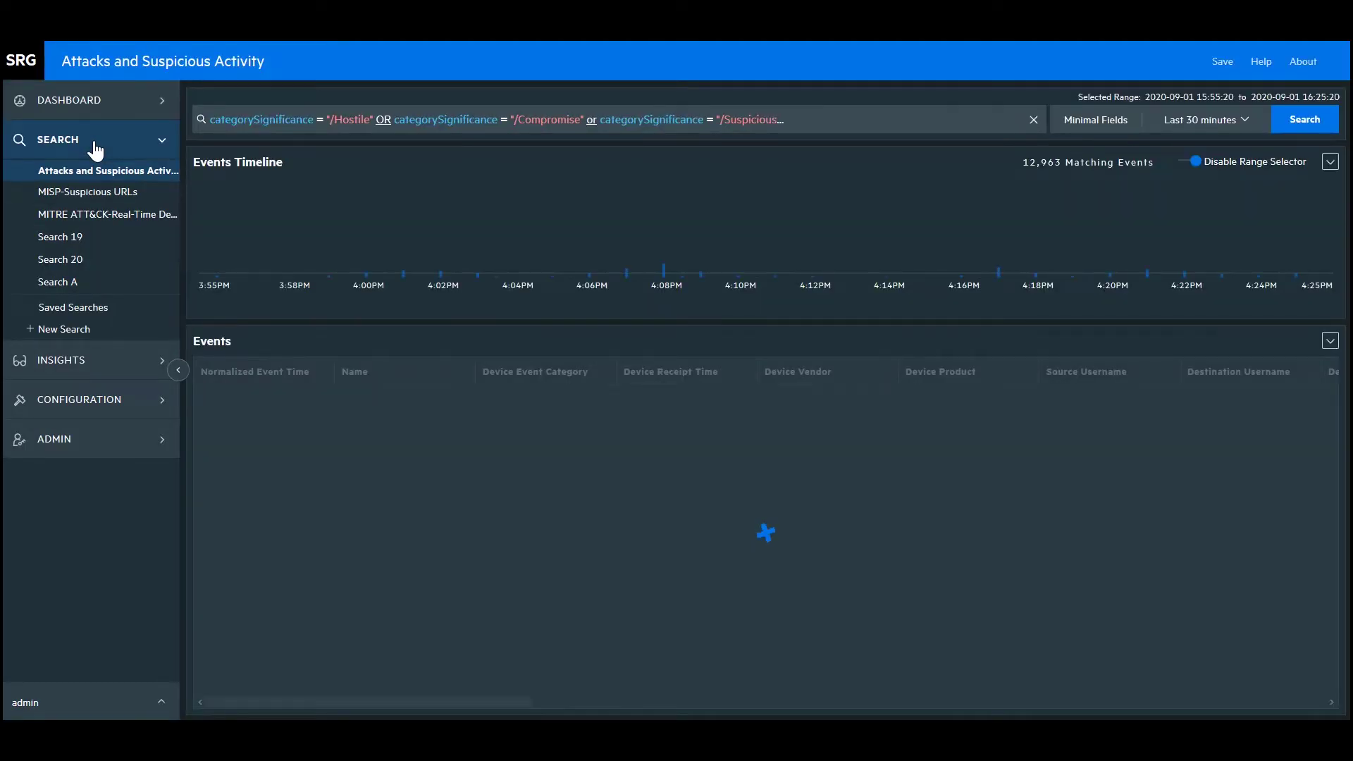
left_click(90, 308)
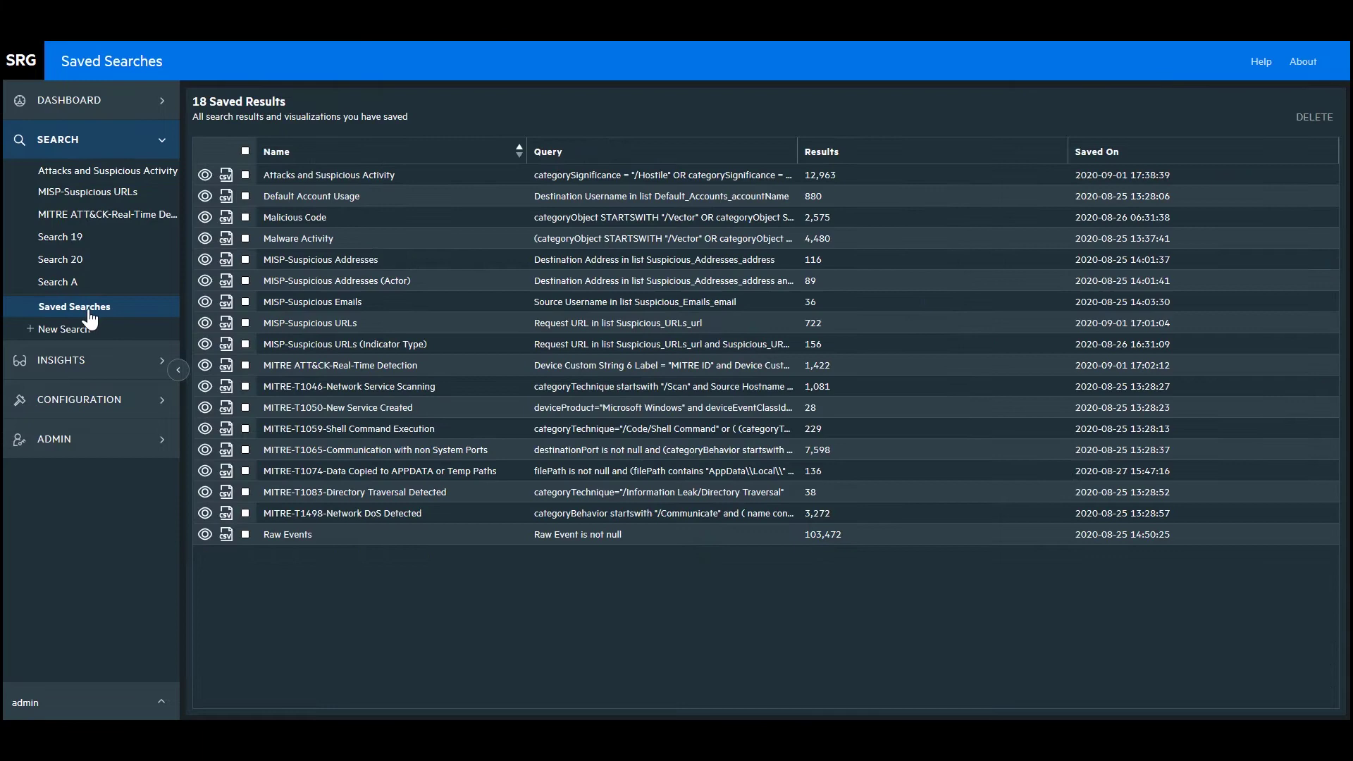
double_click(331, 175)
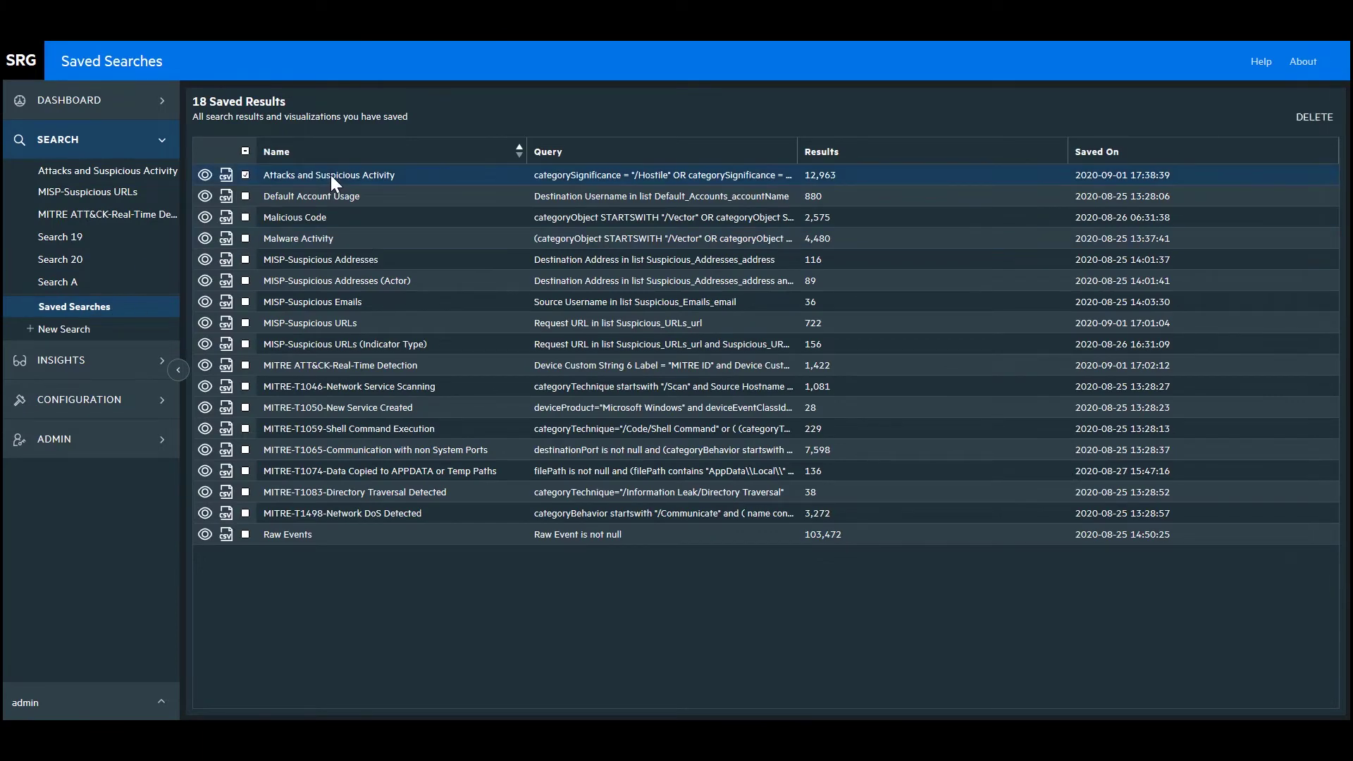
left_click(205, 176)
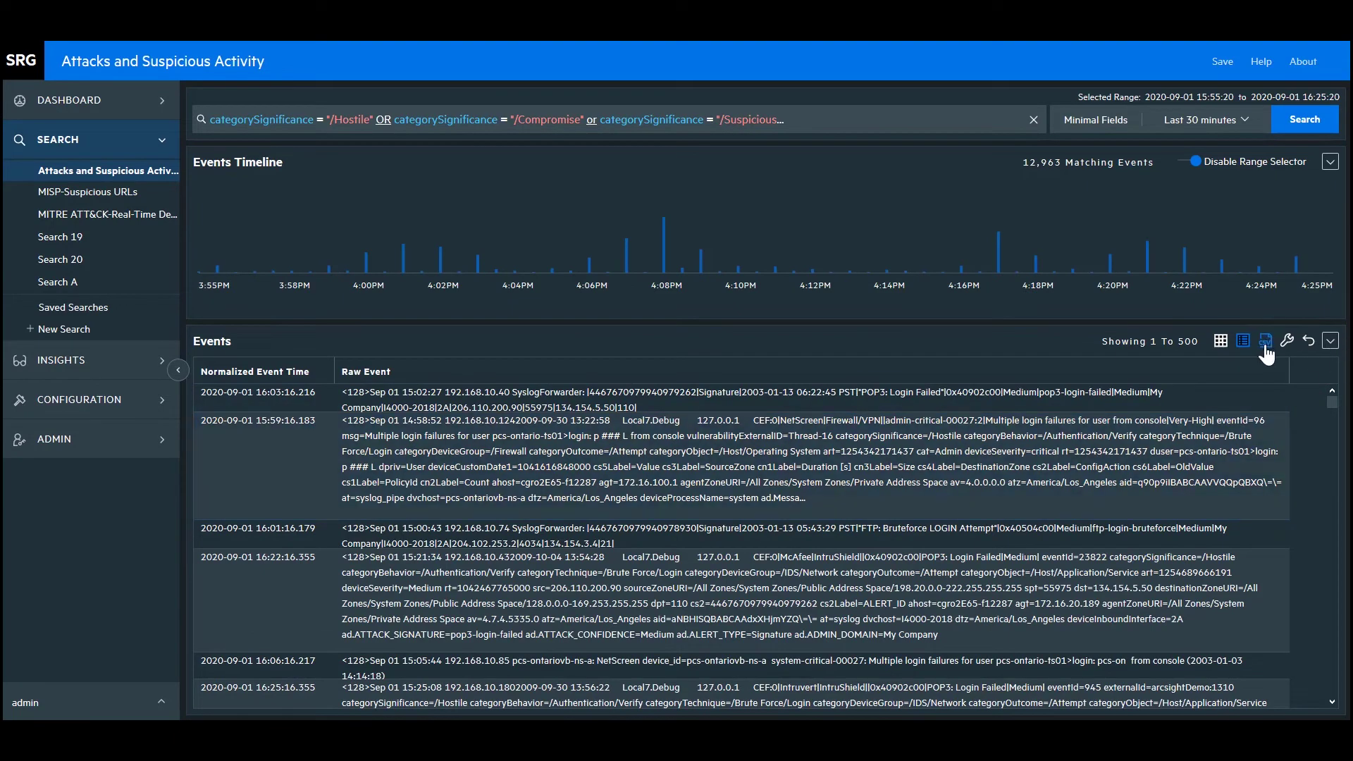
left_click(1309, 342)
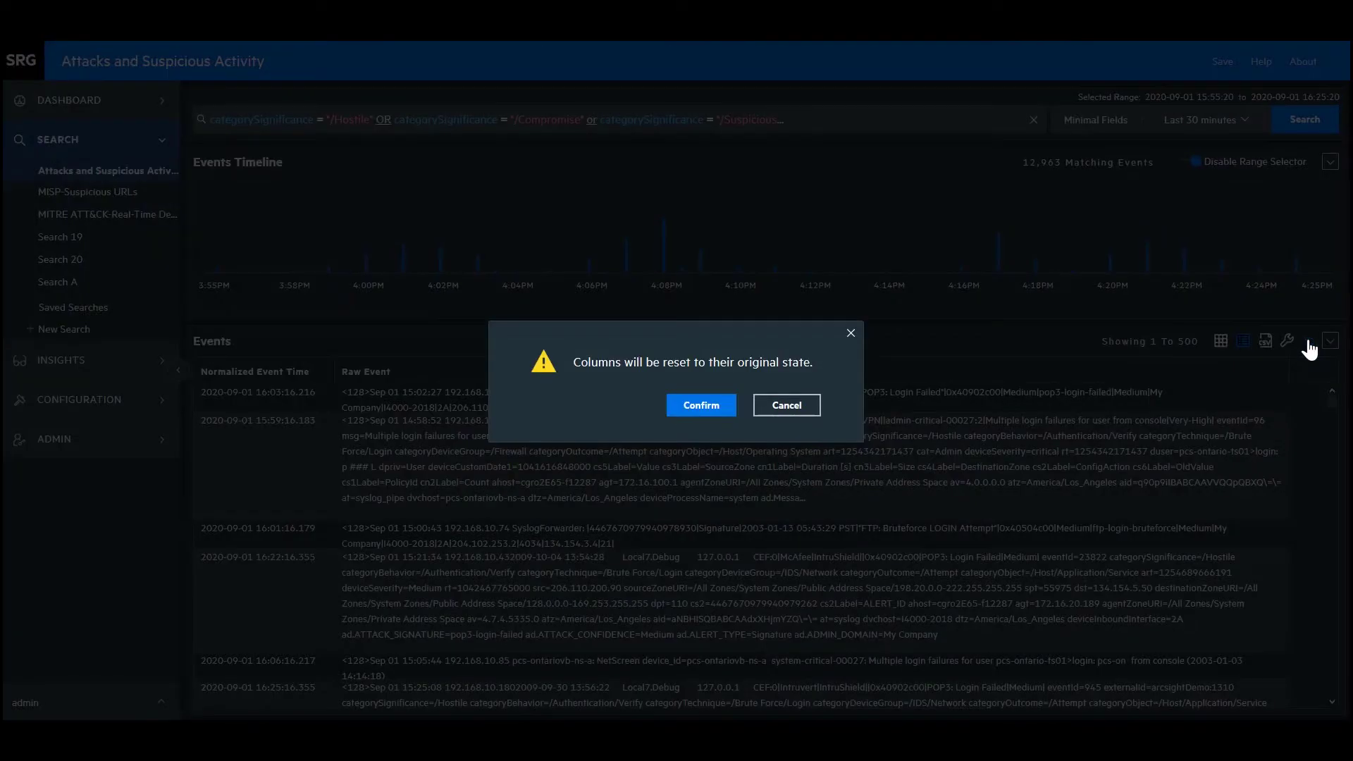
left_click(725, 409)
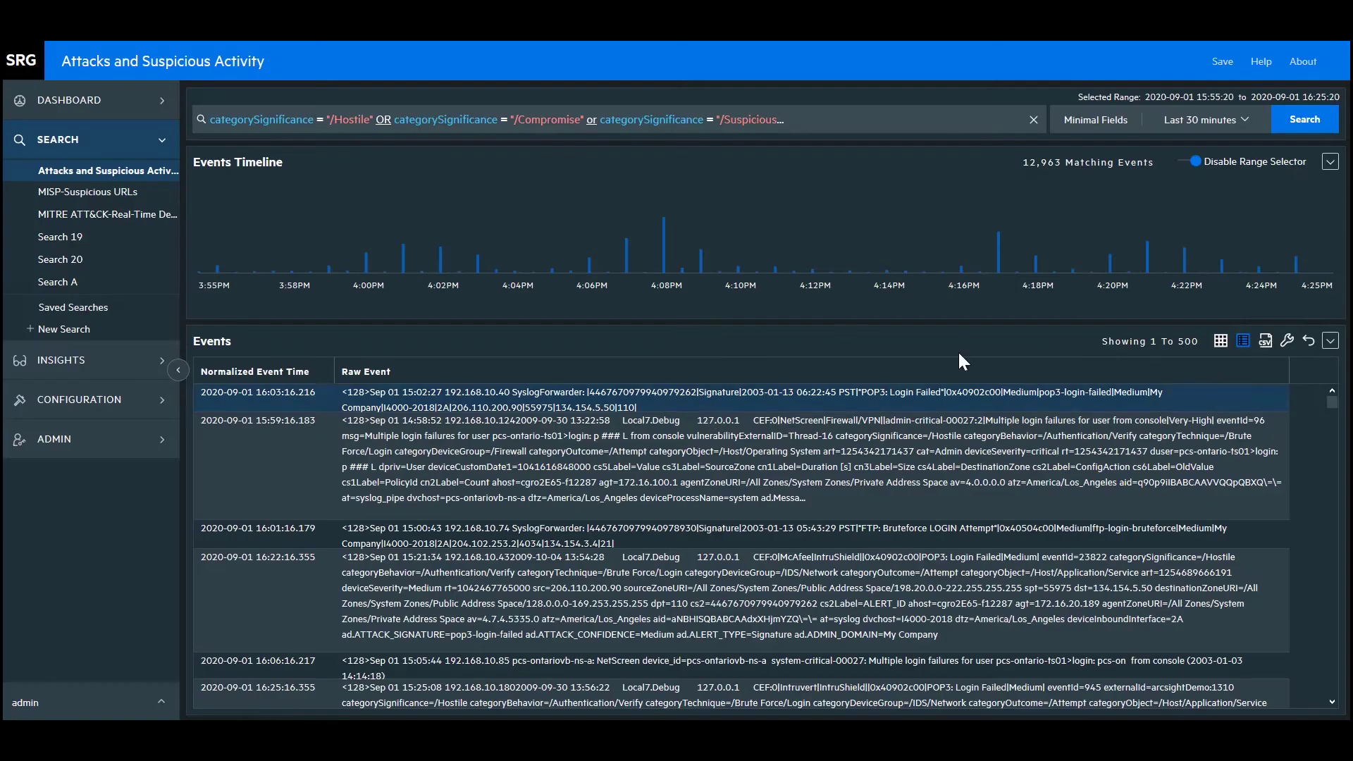
Step: Show events as a column grid and inspect details of the 15:59:16.183 multiple login failures event
left_click(1220, 342)
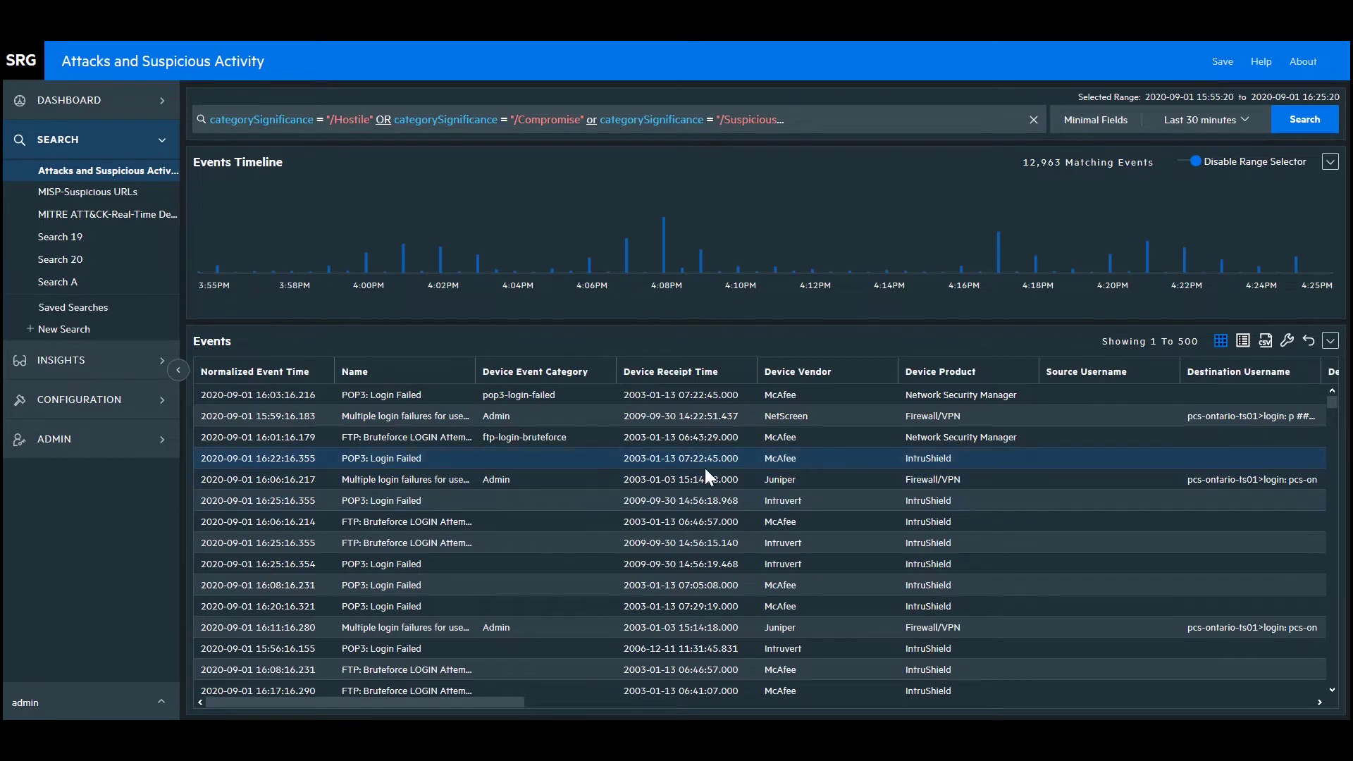
left_click(417, 416)
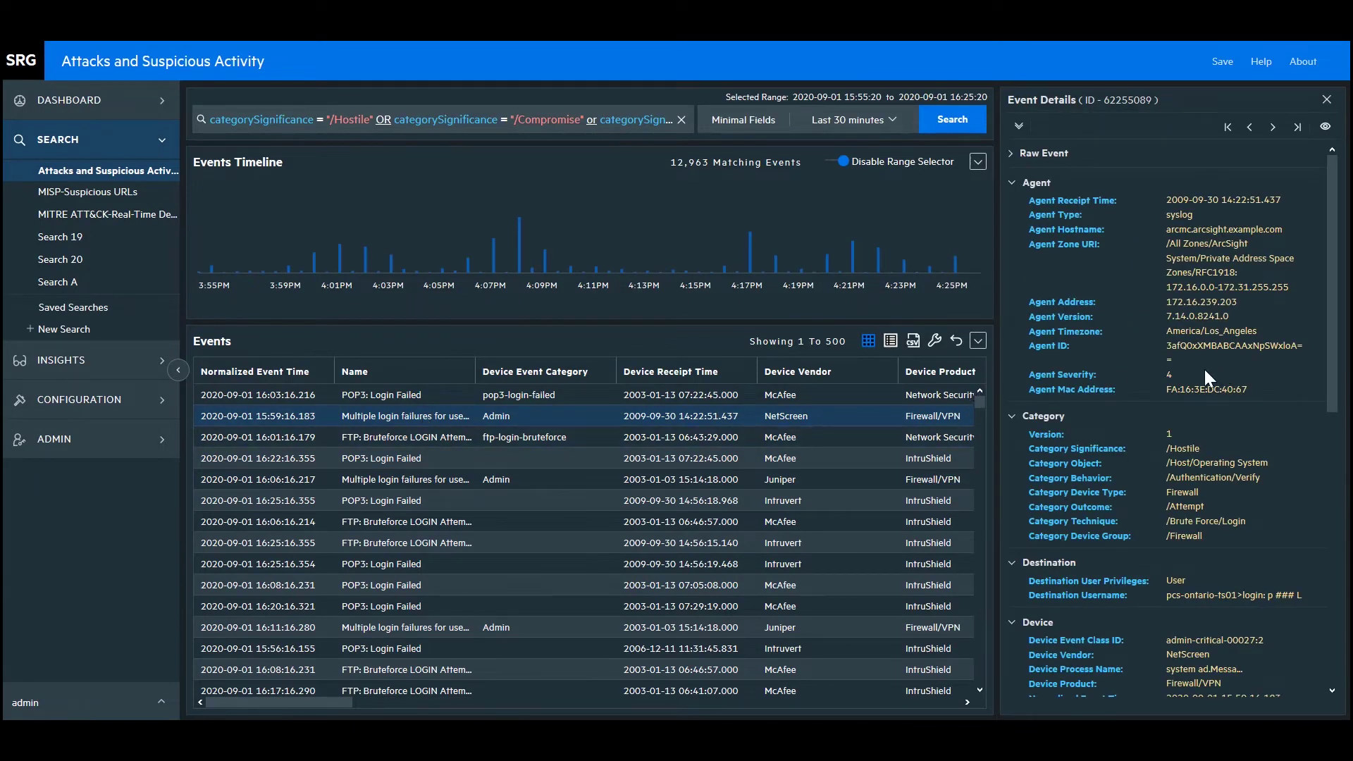
scroll(1206, 379, "down", 10)
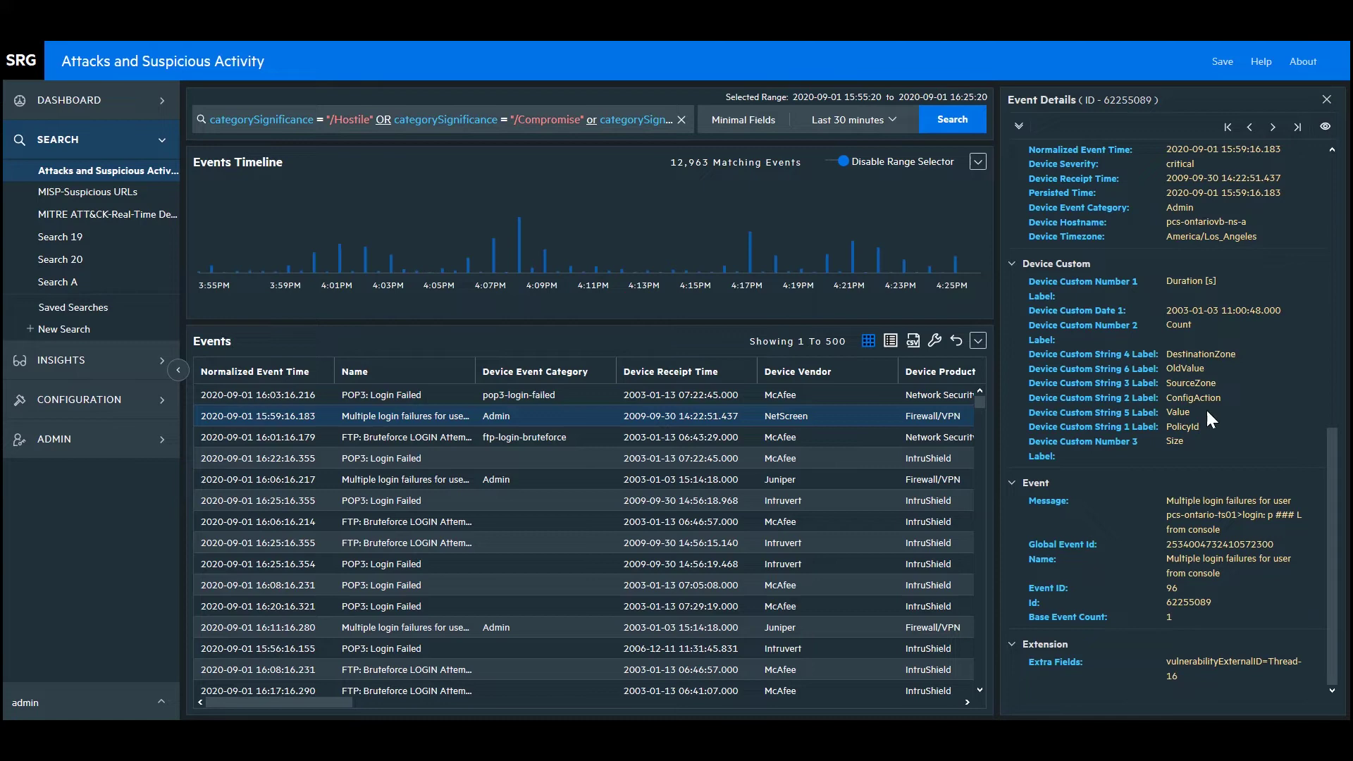
Step: Rerun the search limited to the last 6 hours
left_click(892, 121)
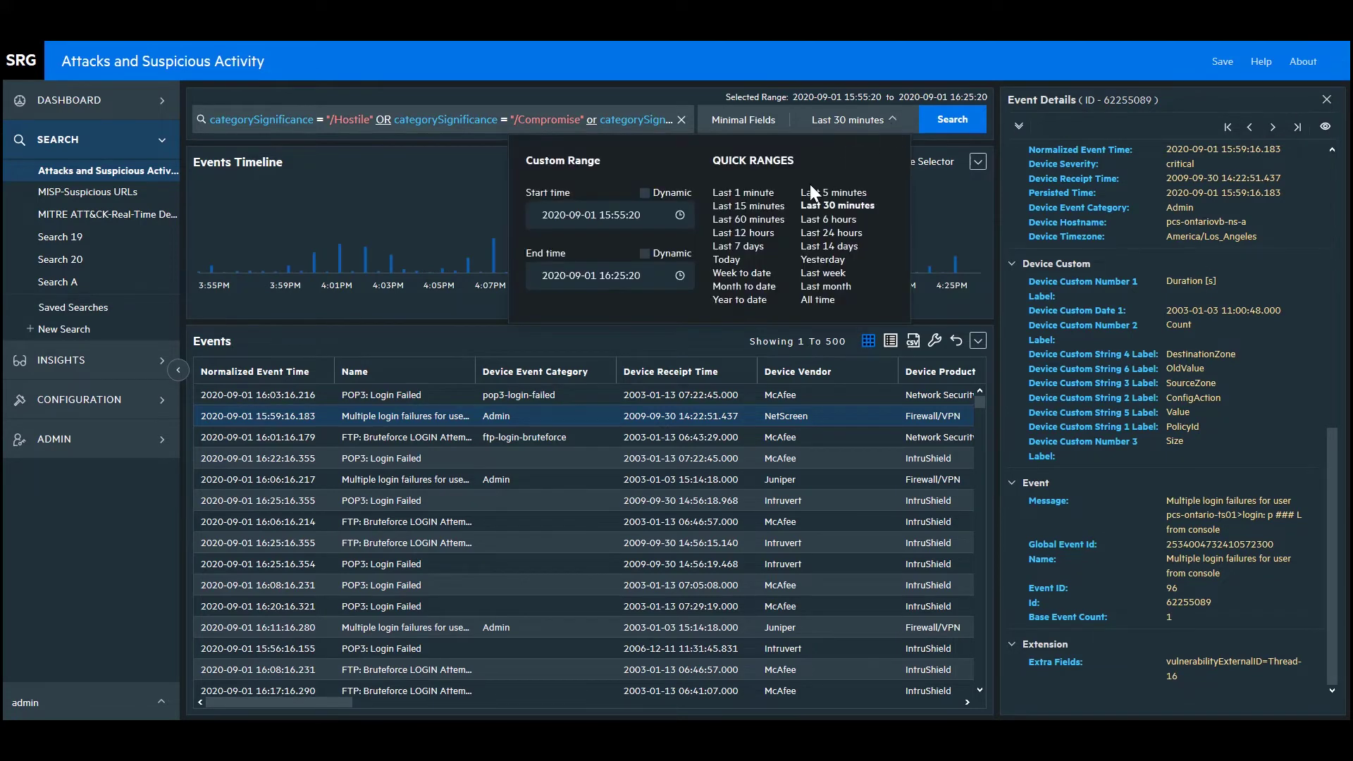
left_click(832, 219)
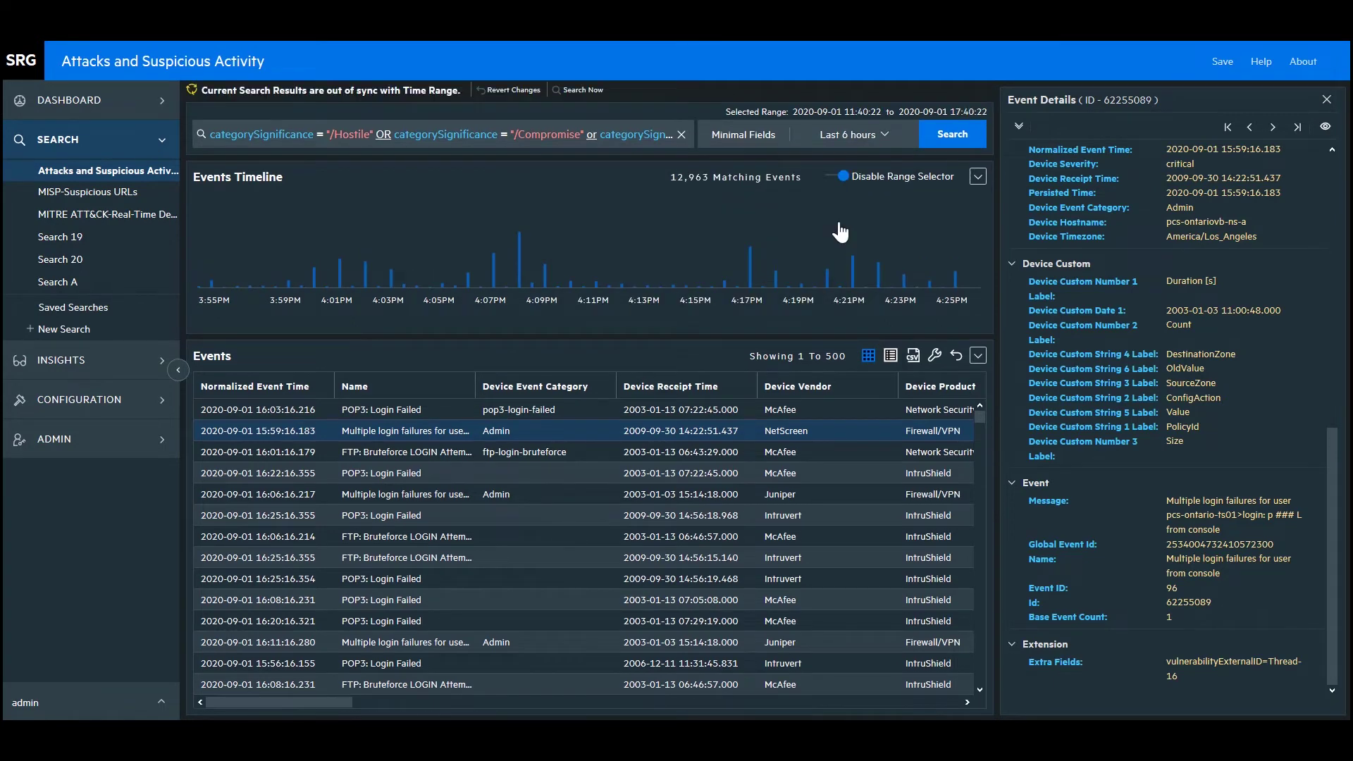
left_click(953, 134)
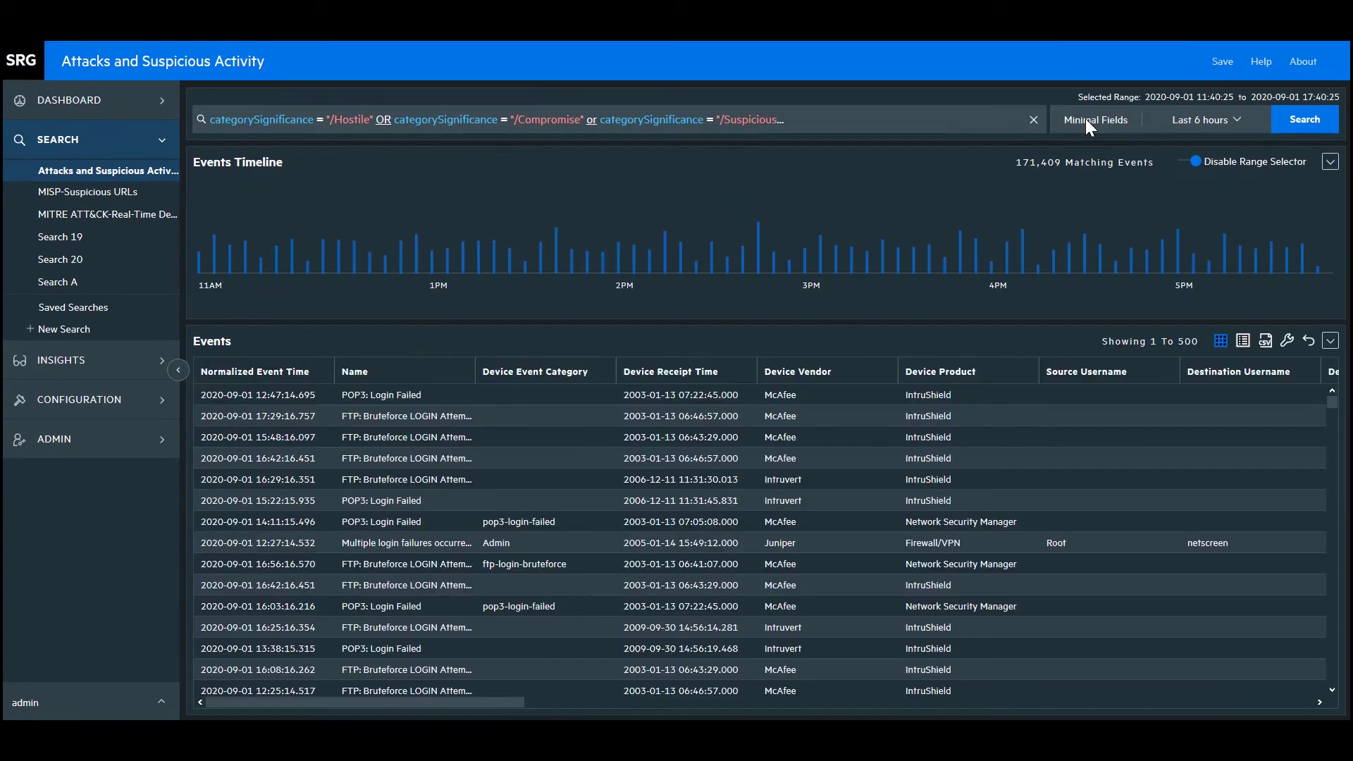
Step: Make the range dynamic from $Now - 1h to $Now and rerun the search
left_click(1207, 121)
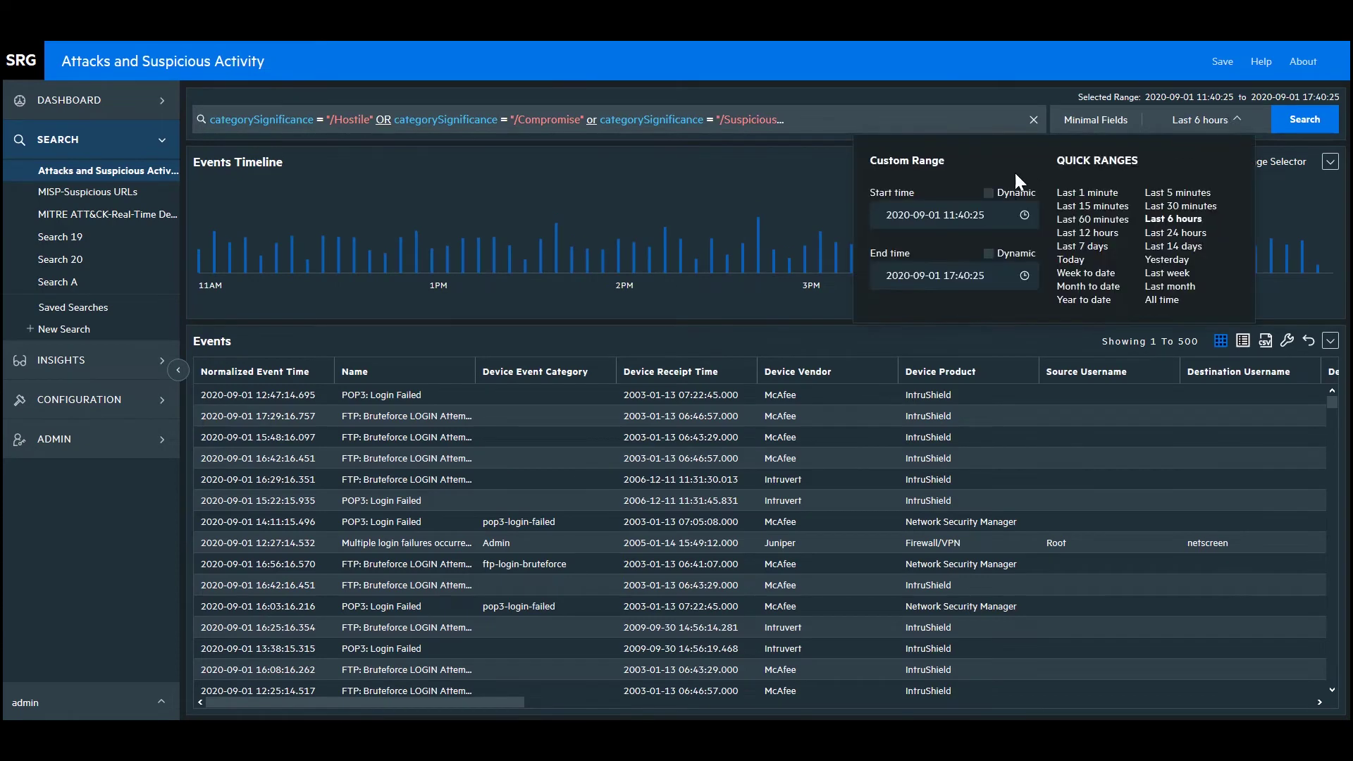
left_click(989, 193)
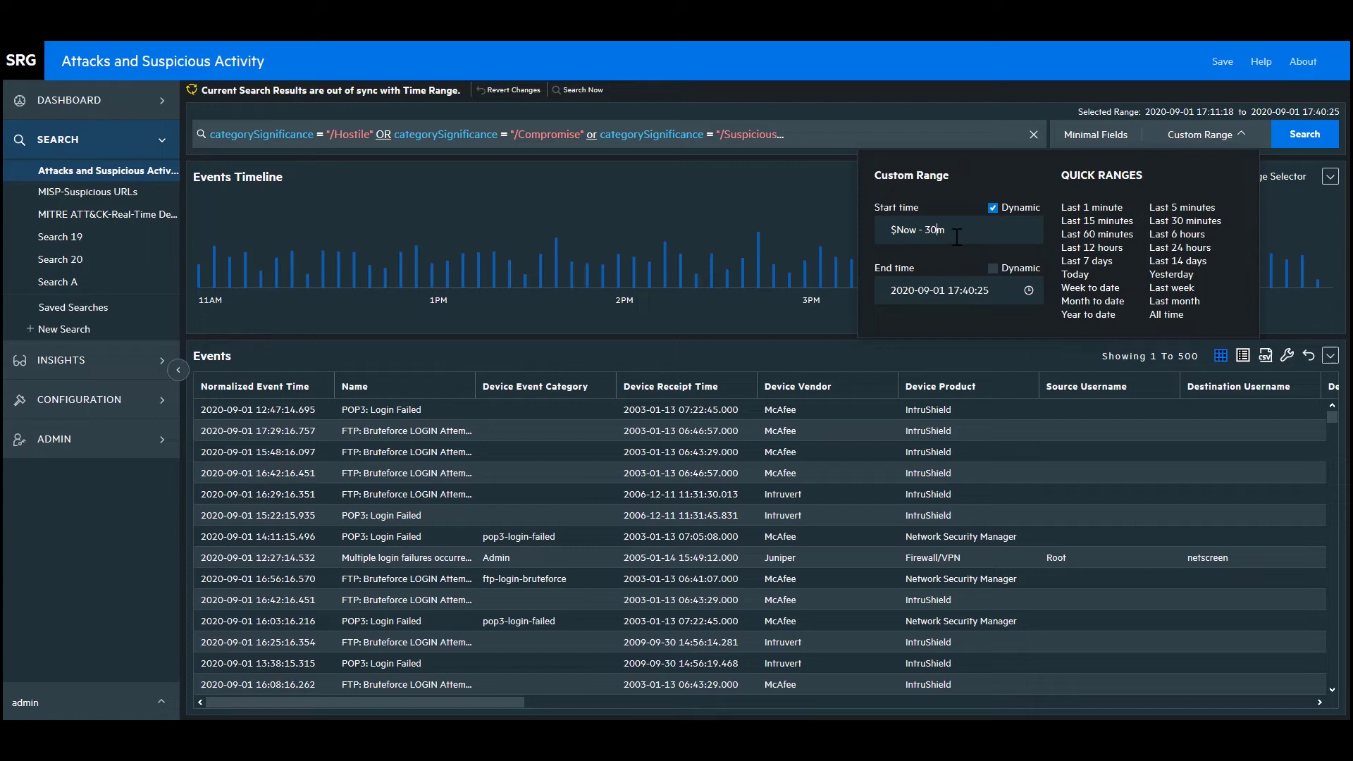
key("Left")
key("BackSpace")
key("BackSpace")
type("1")
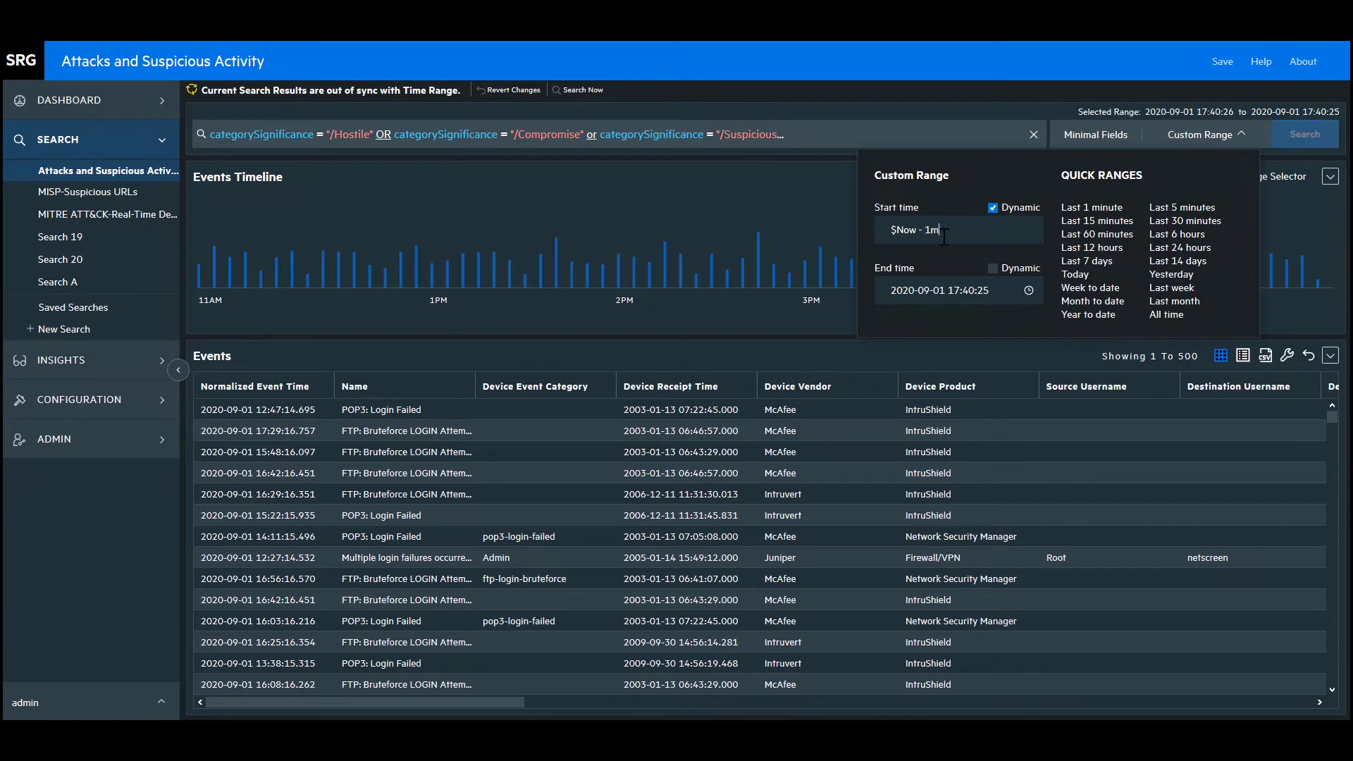
key("BackSpace")
type("h")
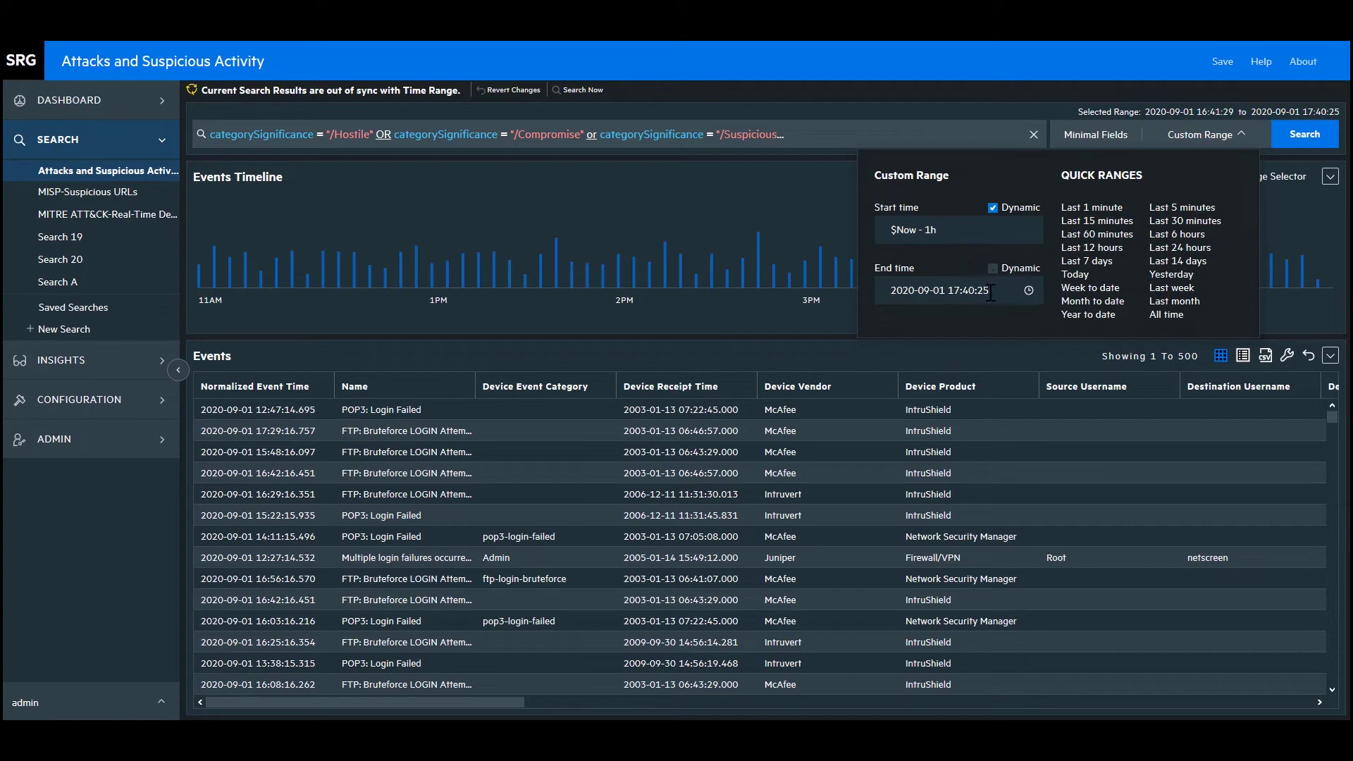
left_click_drag(991, 293, 876, 290)
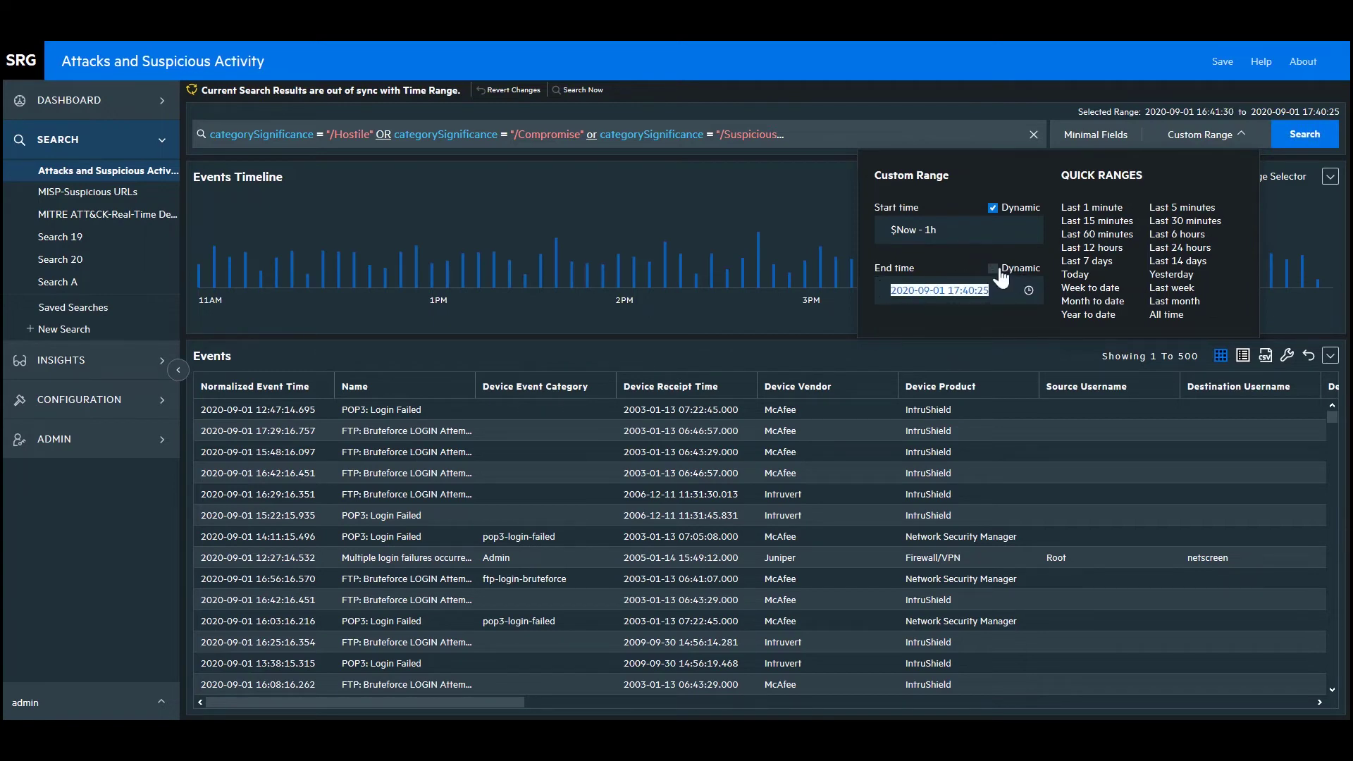
left_click(994, 269)
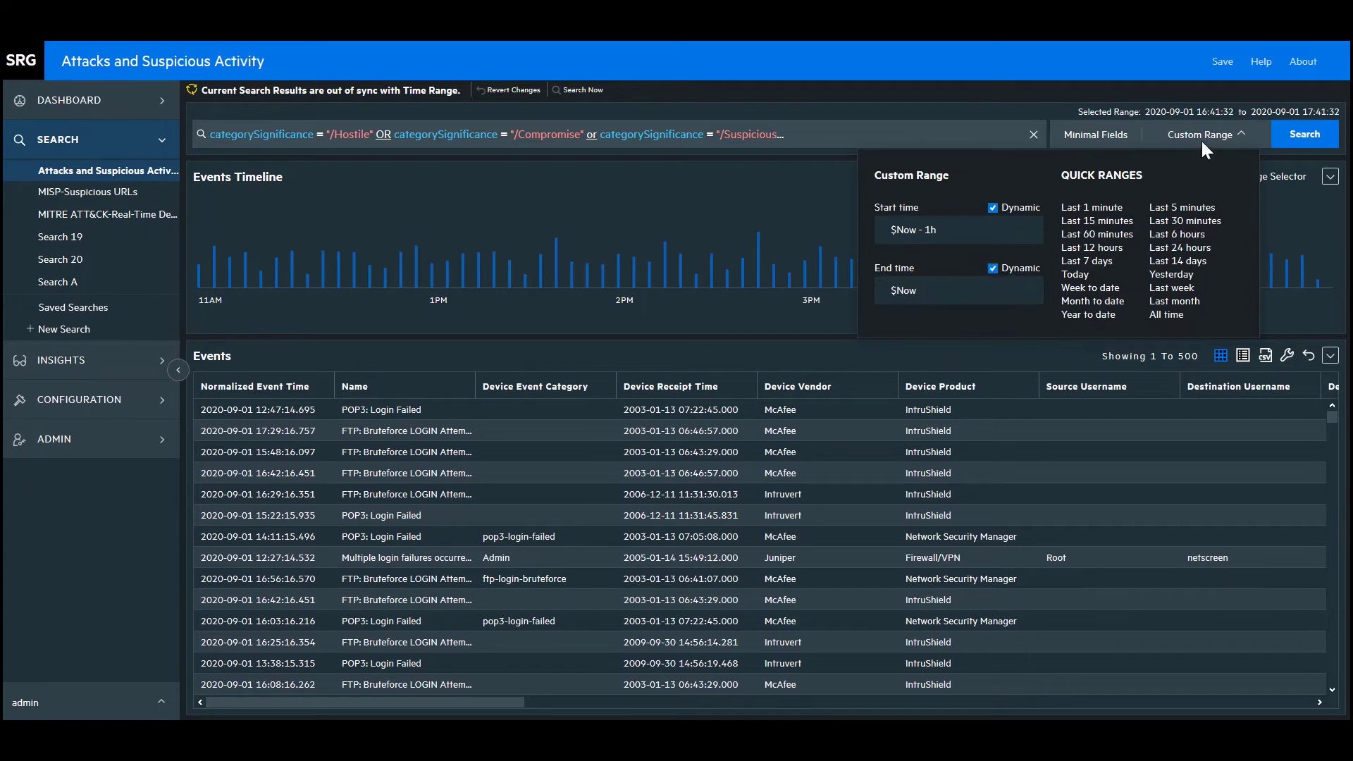
left_click(1301, 143)
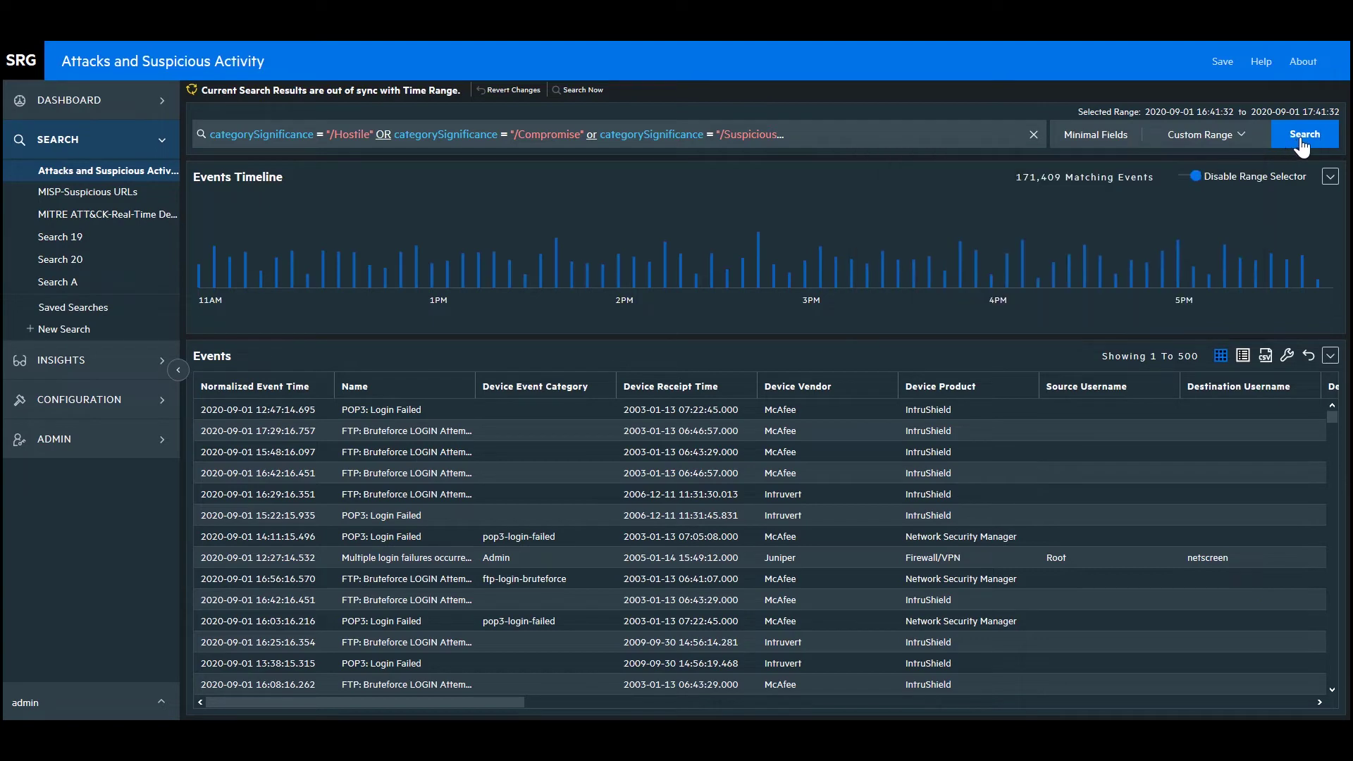
left_click(1301, 141)
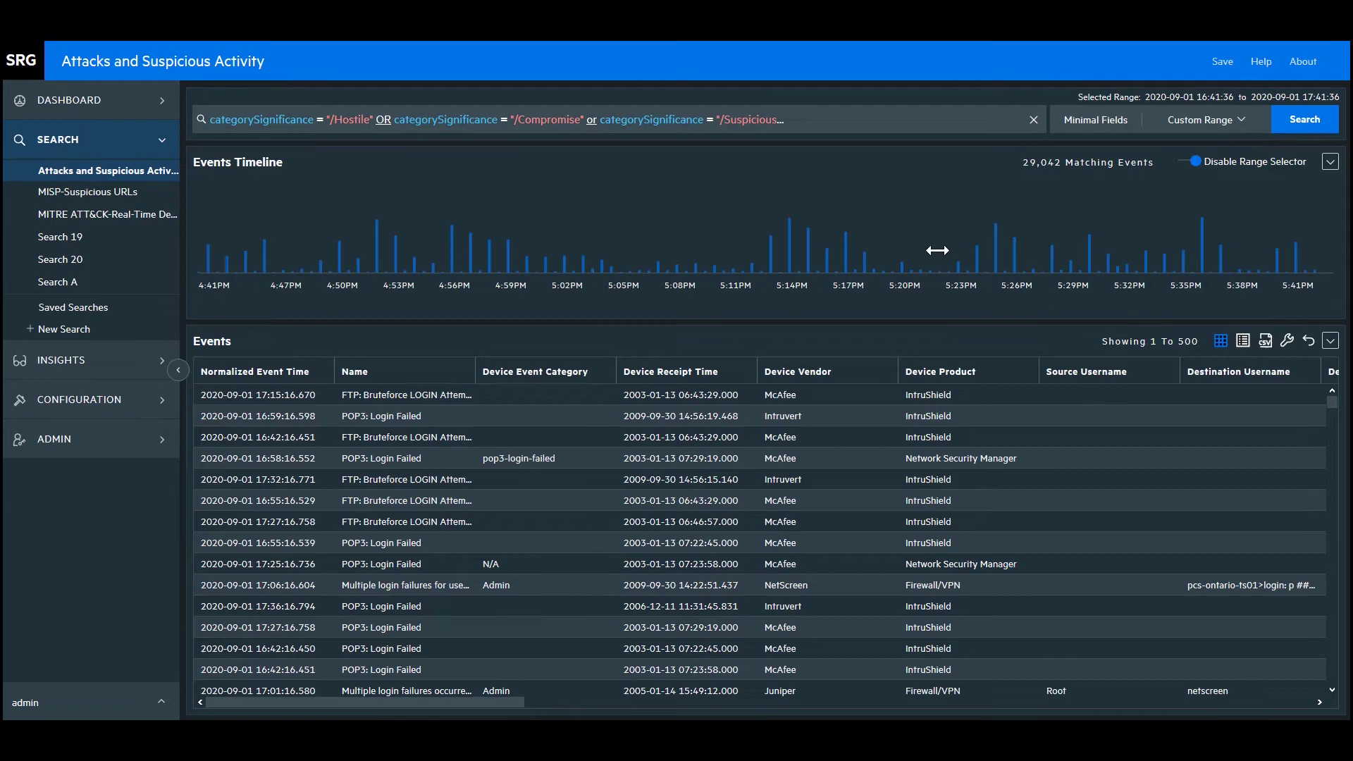
Step: Select 17:11:06 to 17:25:35 on the Events Timeline, then view and close the fieldset list unchanged
left_click_drag(1027, 250, 748, 256)
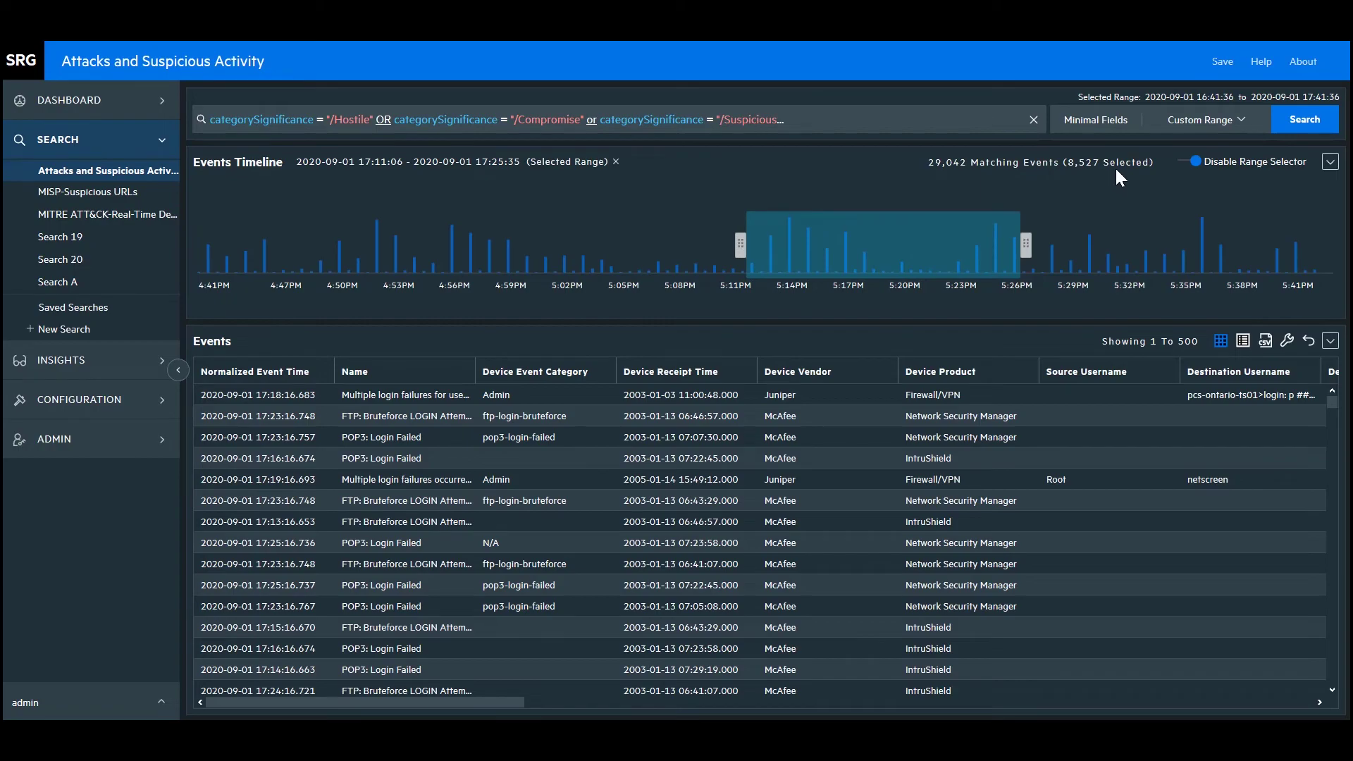
left_click(1111, 123)
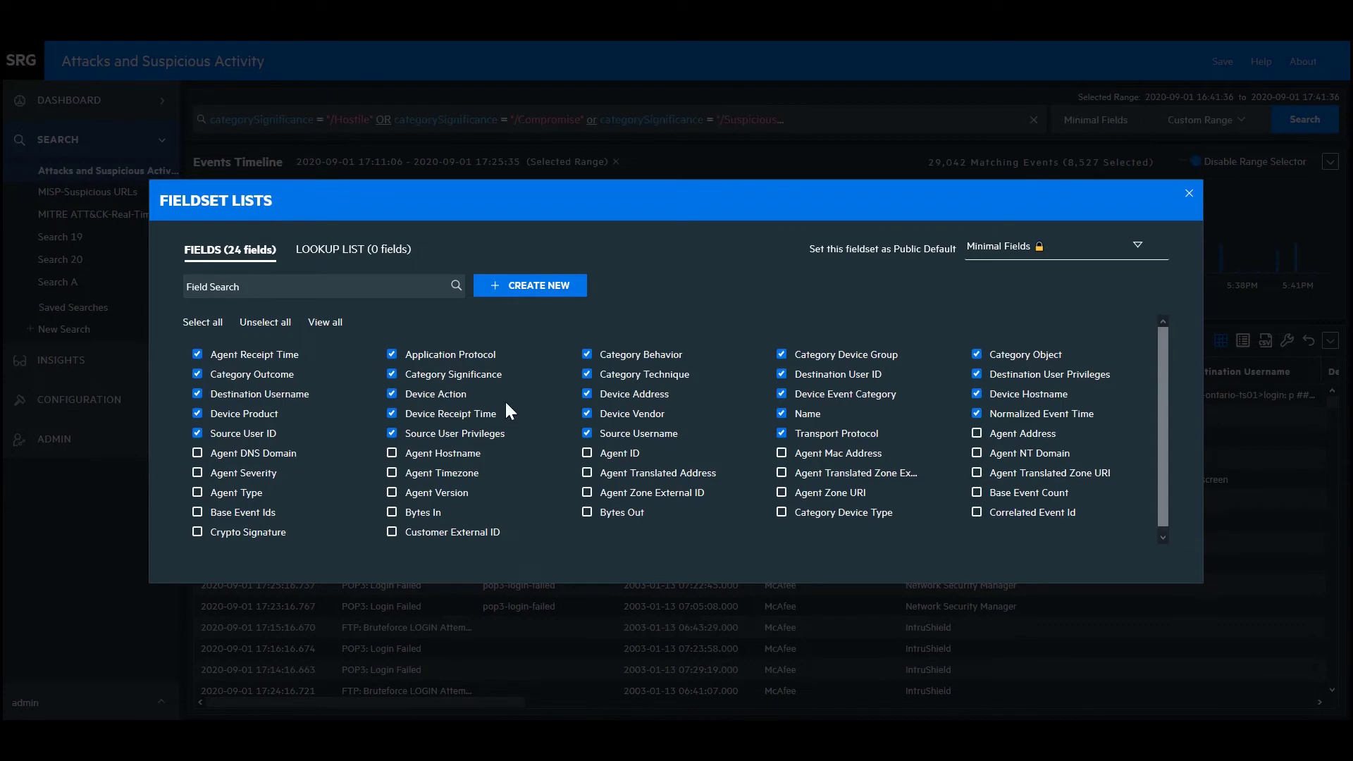
left_click(1189, 193)
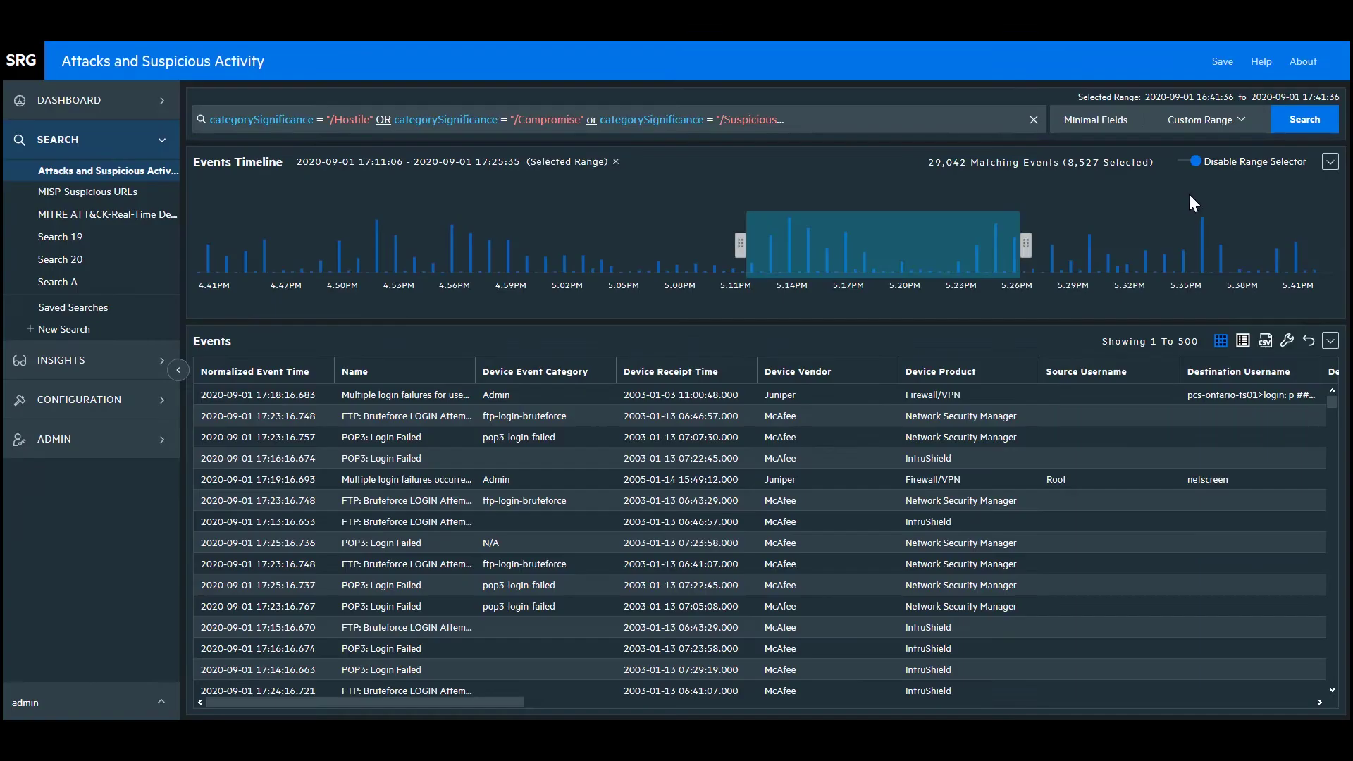
left_click(772, 121)
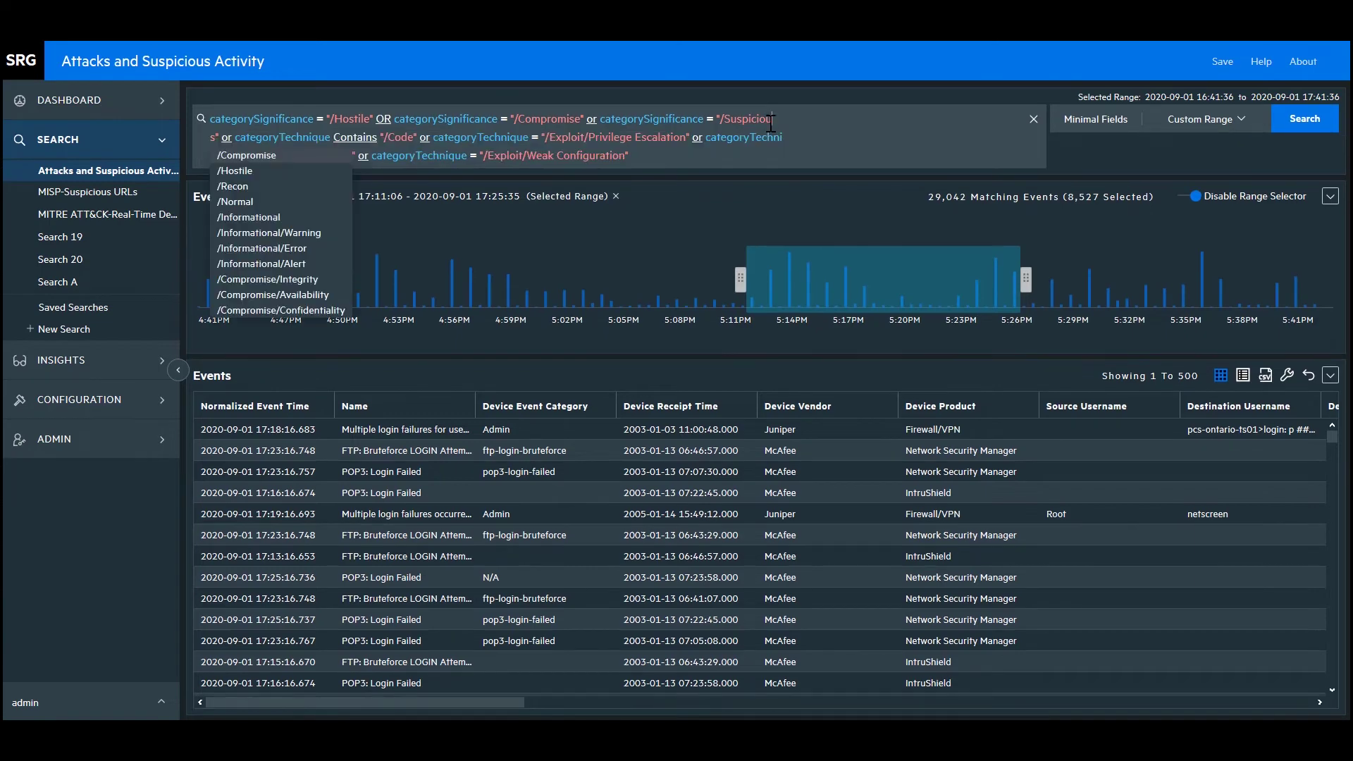
left_click(312, 122)
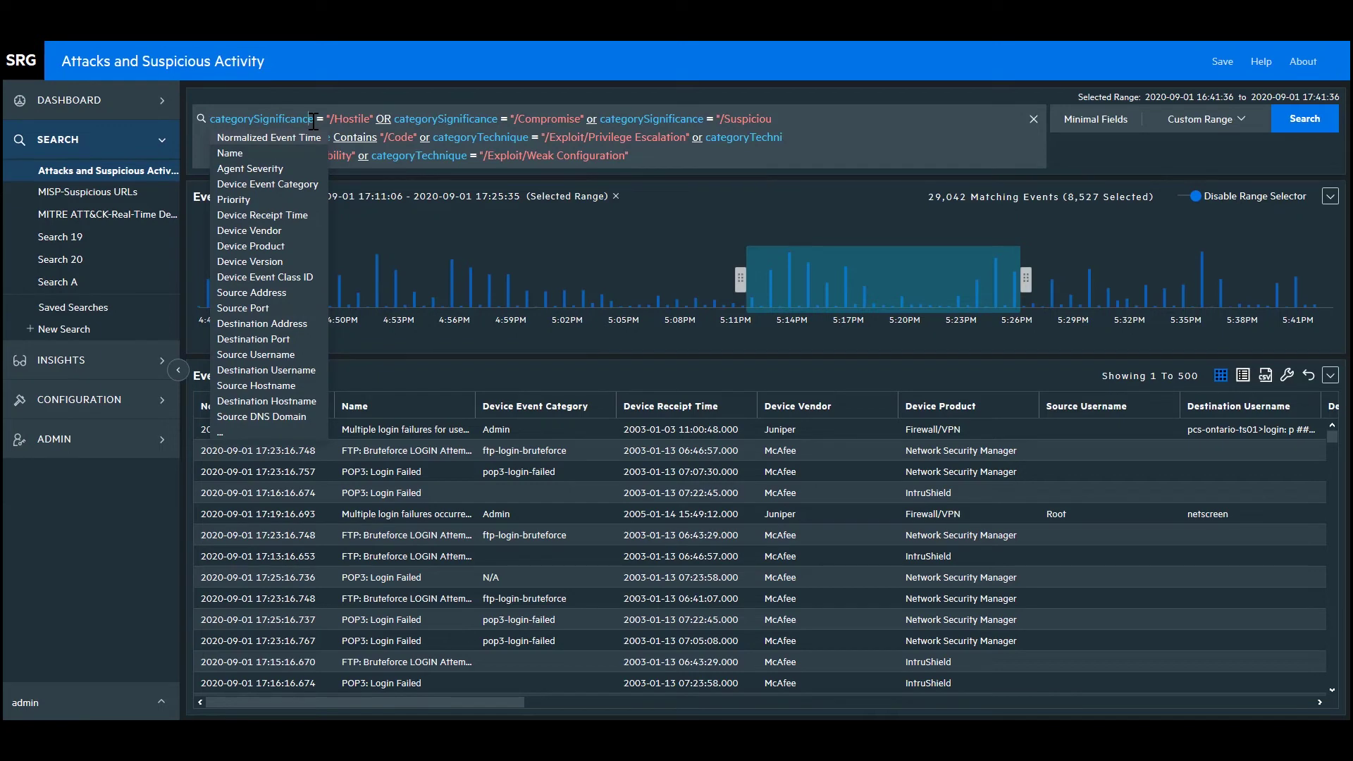
left_click(529, 138)
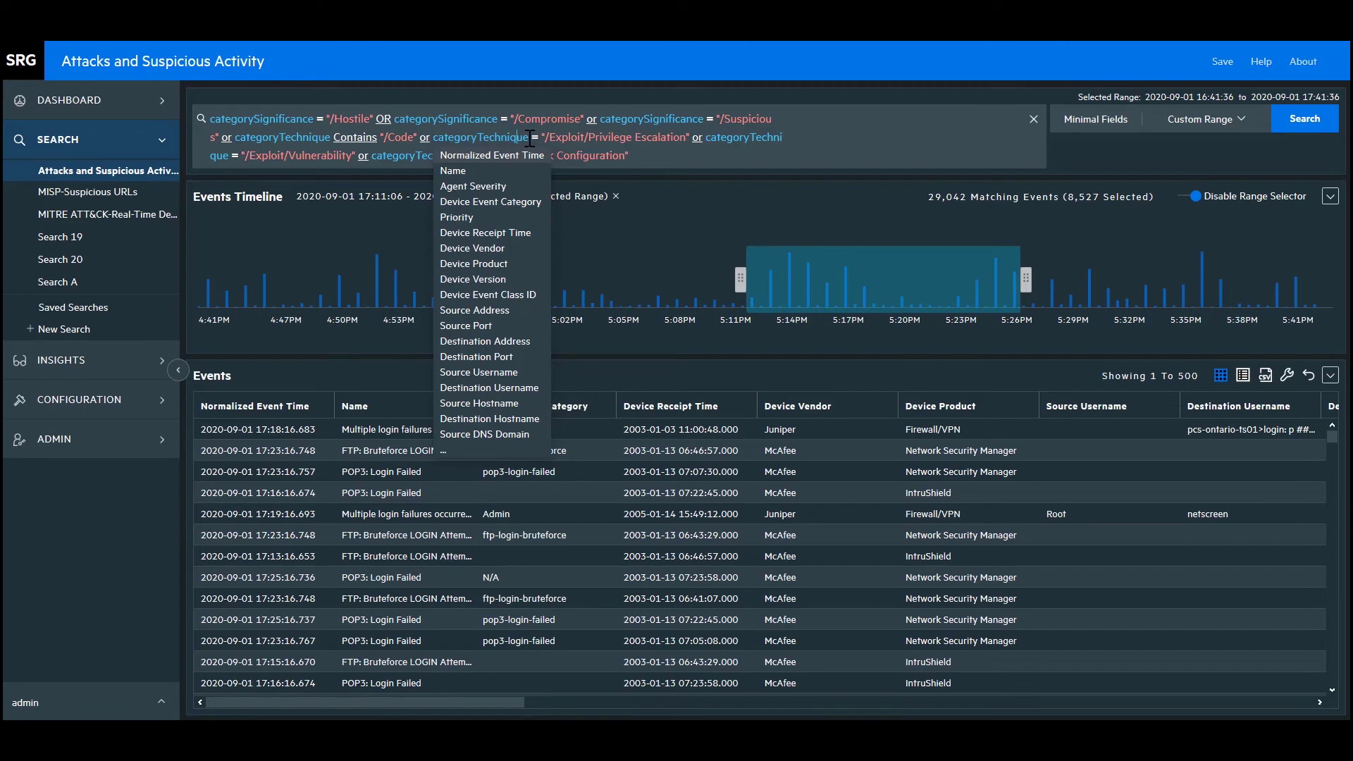
key("Escape")
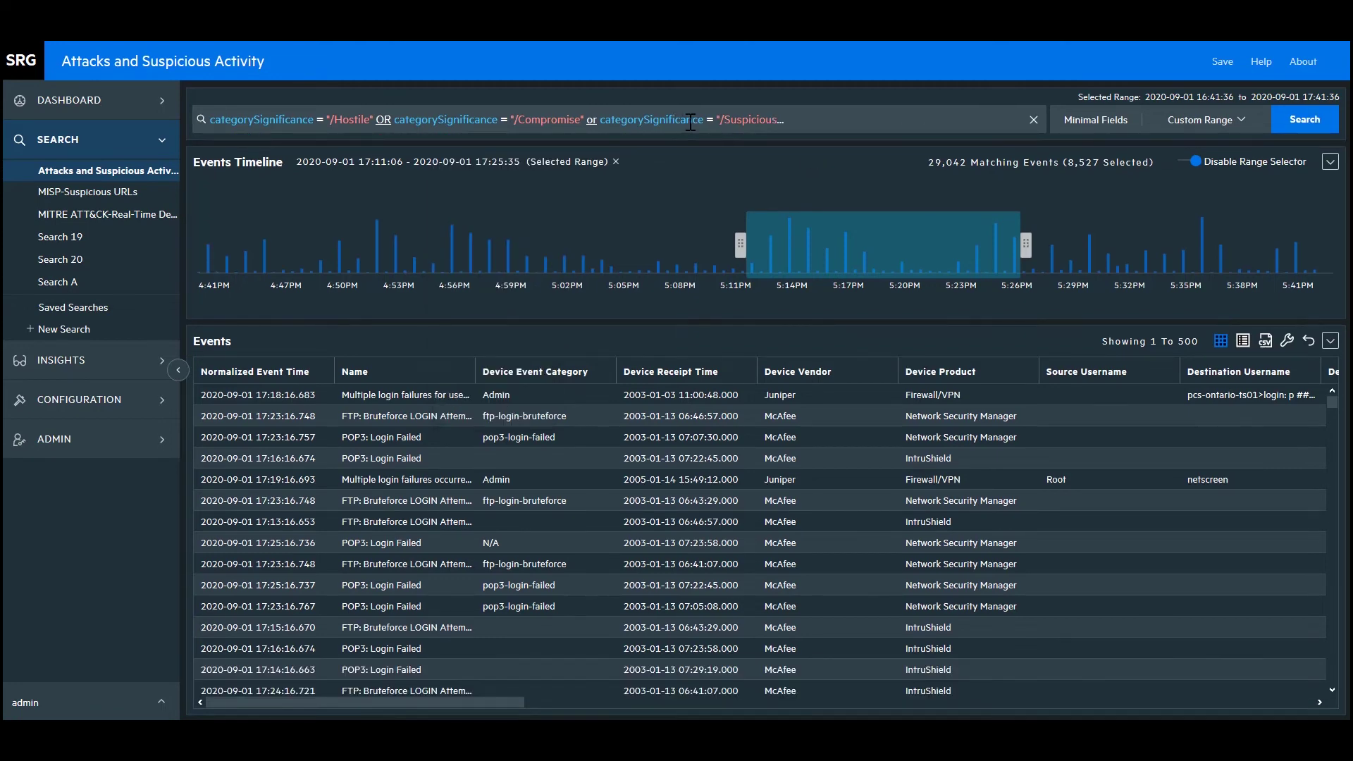
Step: Start Search 22 as a new empty search from the SEARCH sidebar
left_click(79, 330)
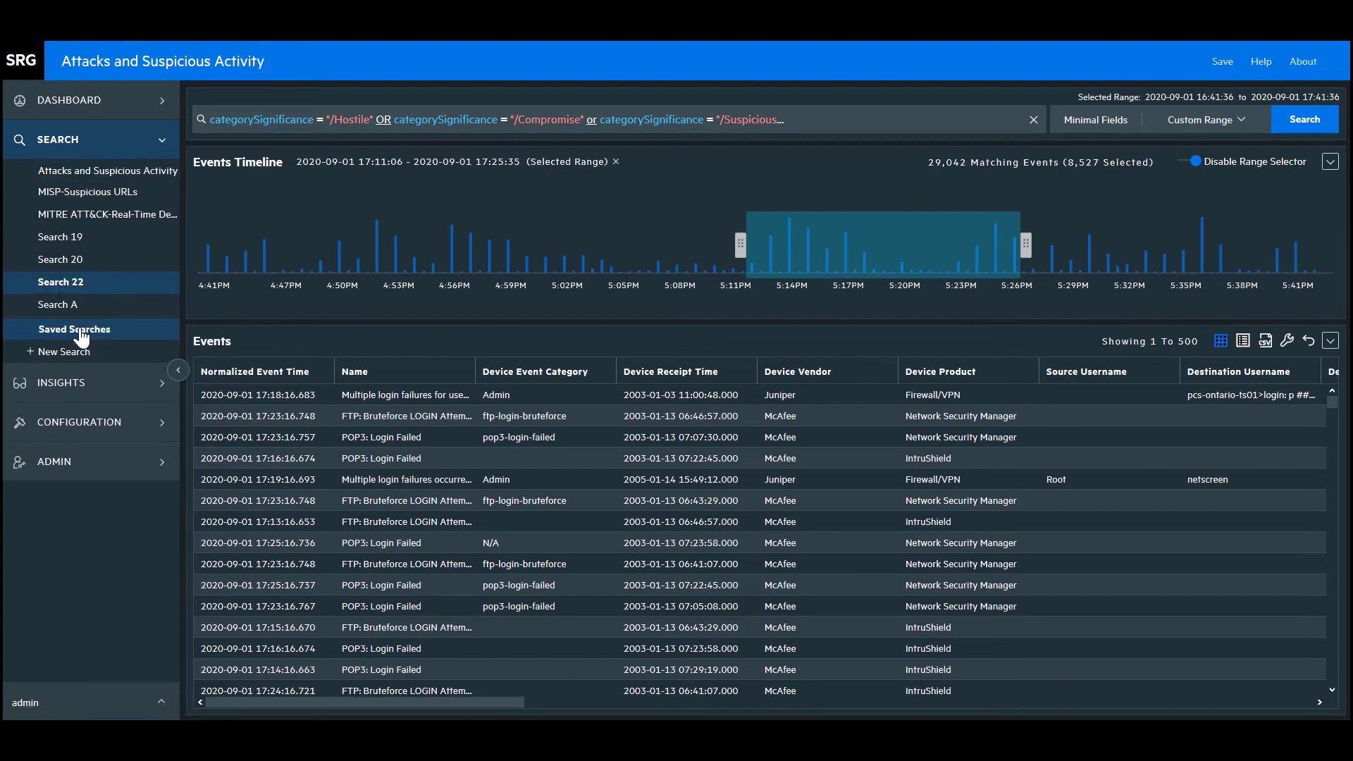